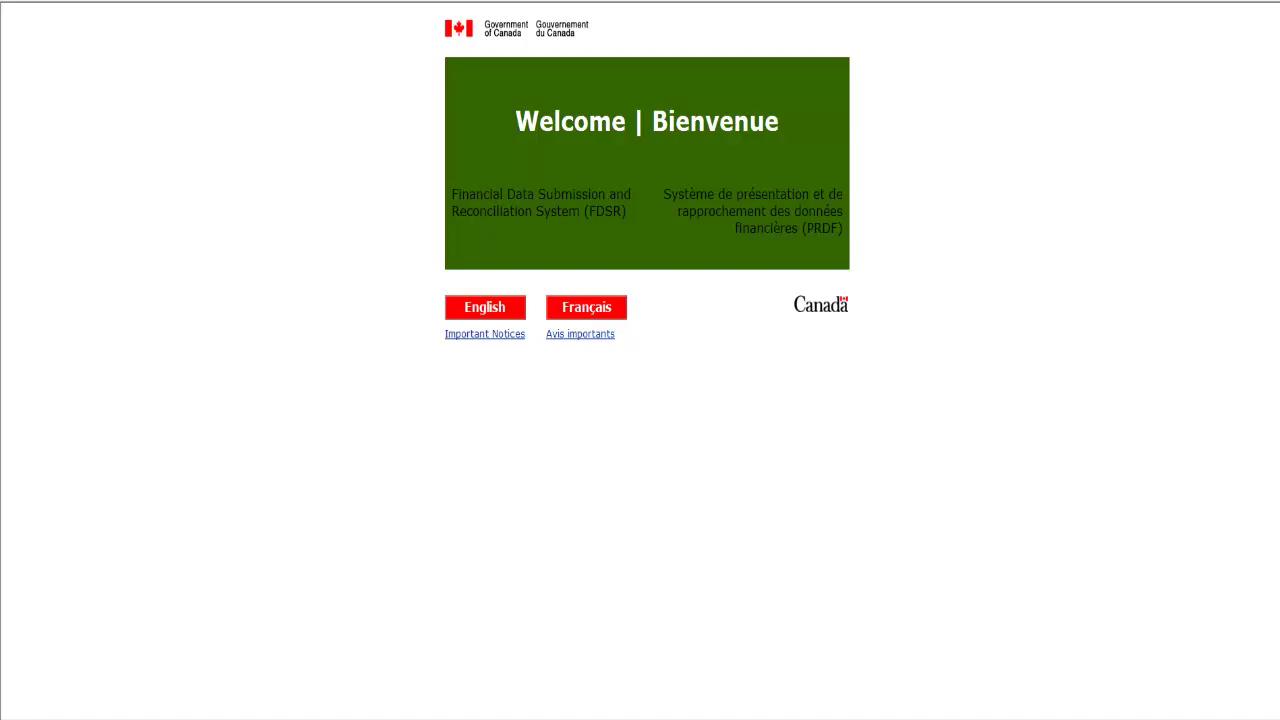
- Enter FDSR in English, start Researcher Account Registration, and accept the legal terms
{"action": "left_click", "coordinate": [493, 307]}
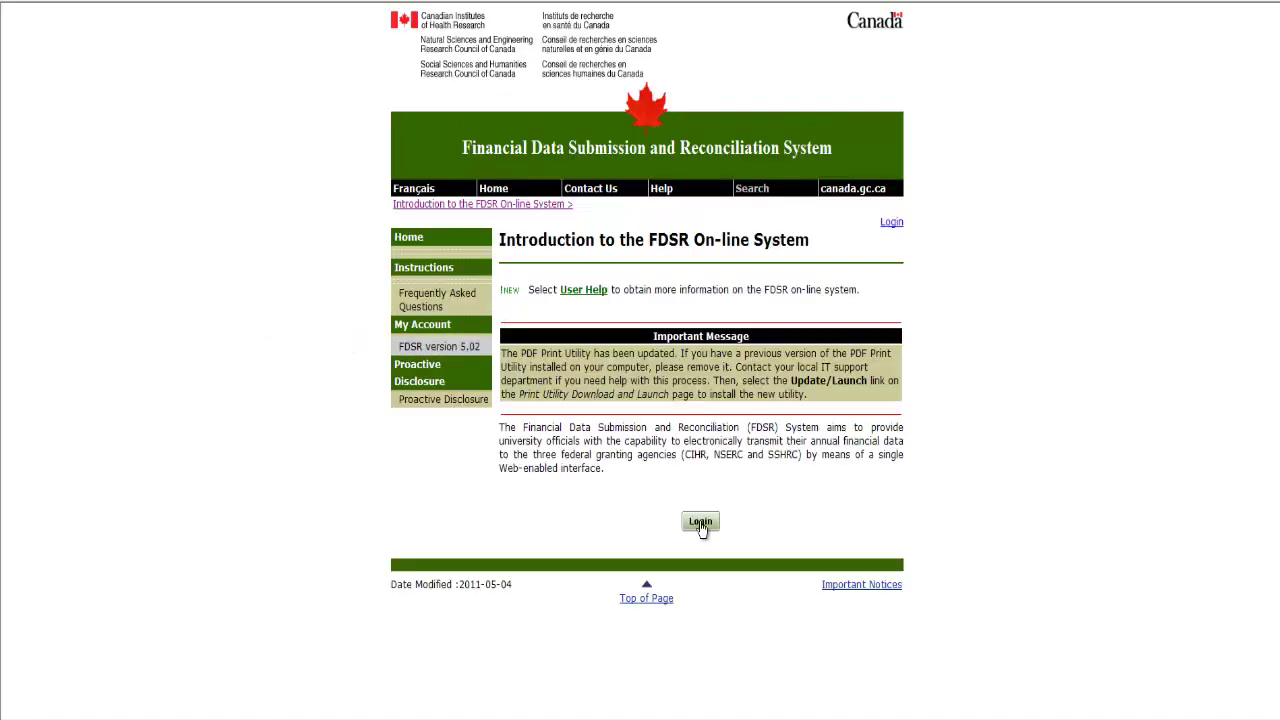
{"action": "left_click", "coordinate": [700, 522]}
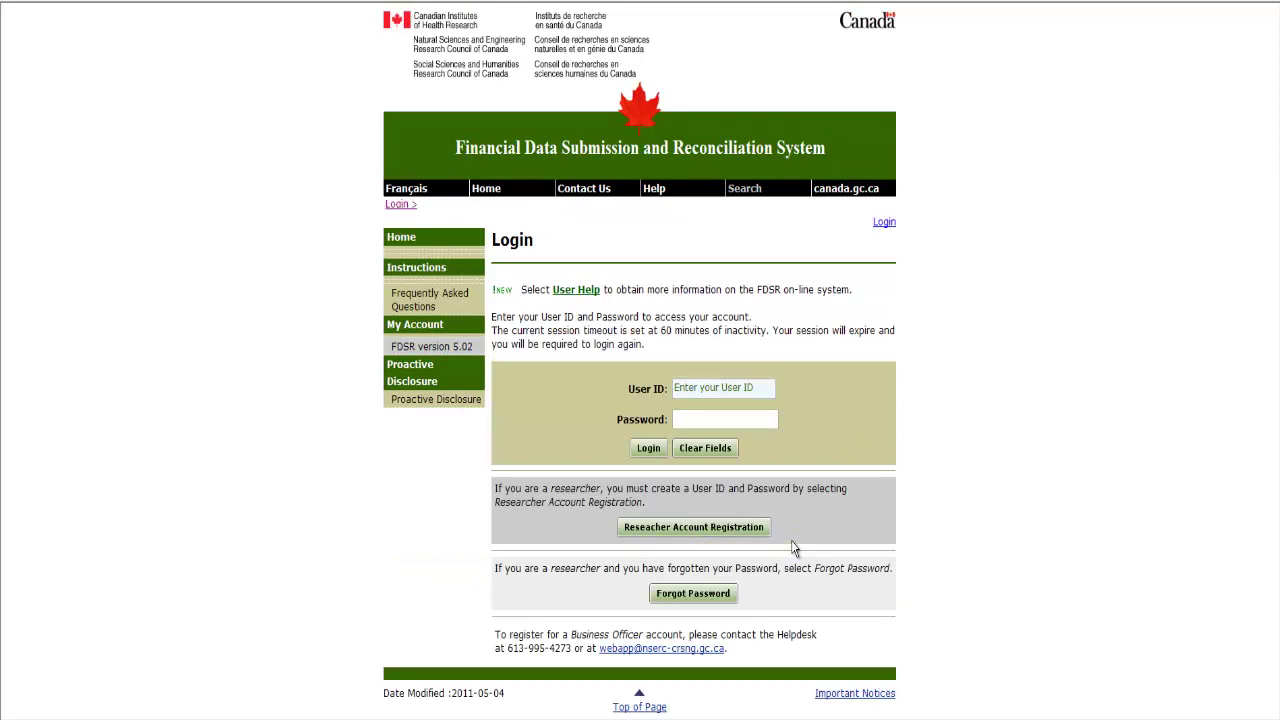
{"action": "left_click", "coordinate": [735, 527]}
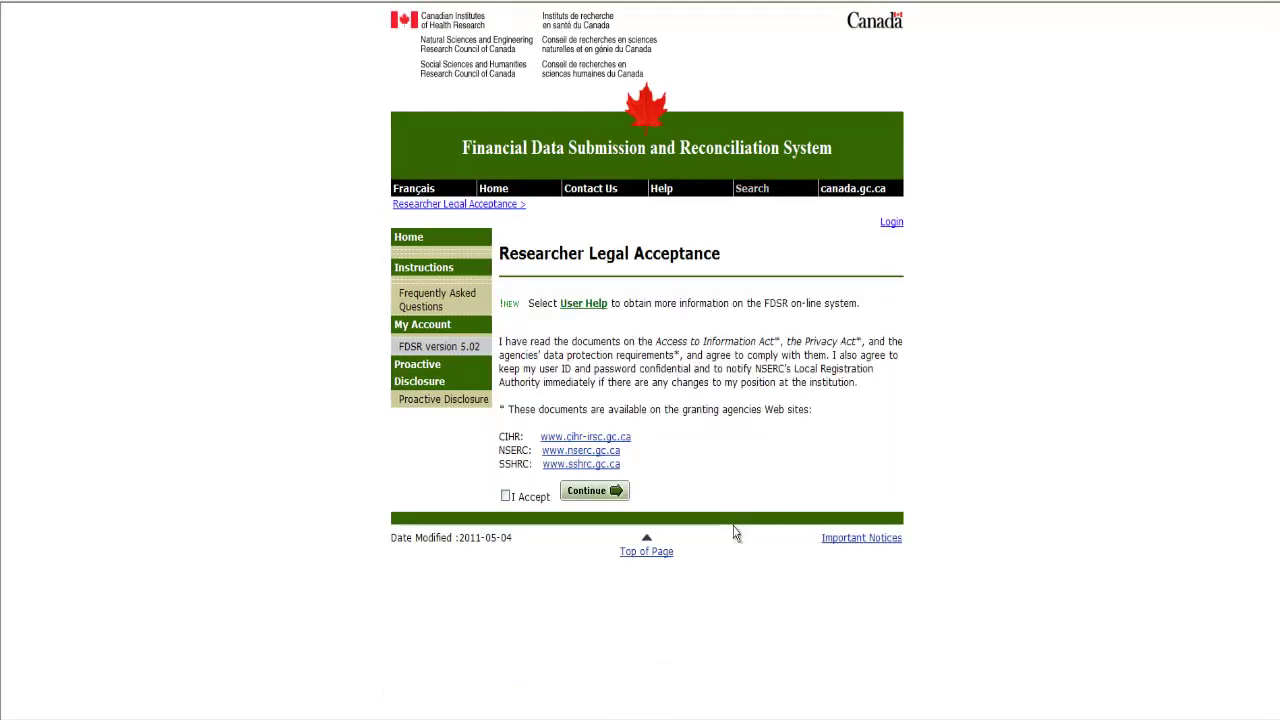
{"action": "left_click", "coordinate": [505, 497]}
{"action": "left_click", "coordinate": [587, 497]}
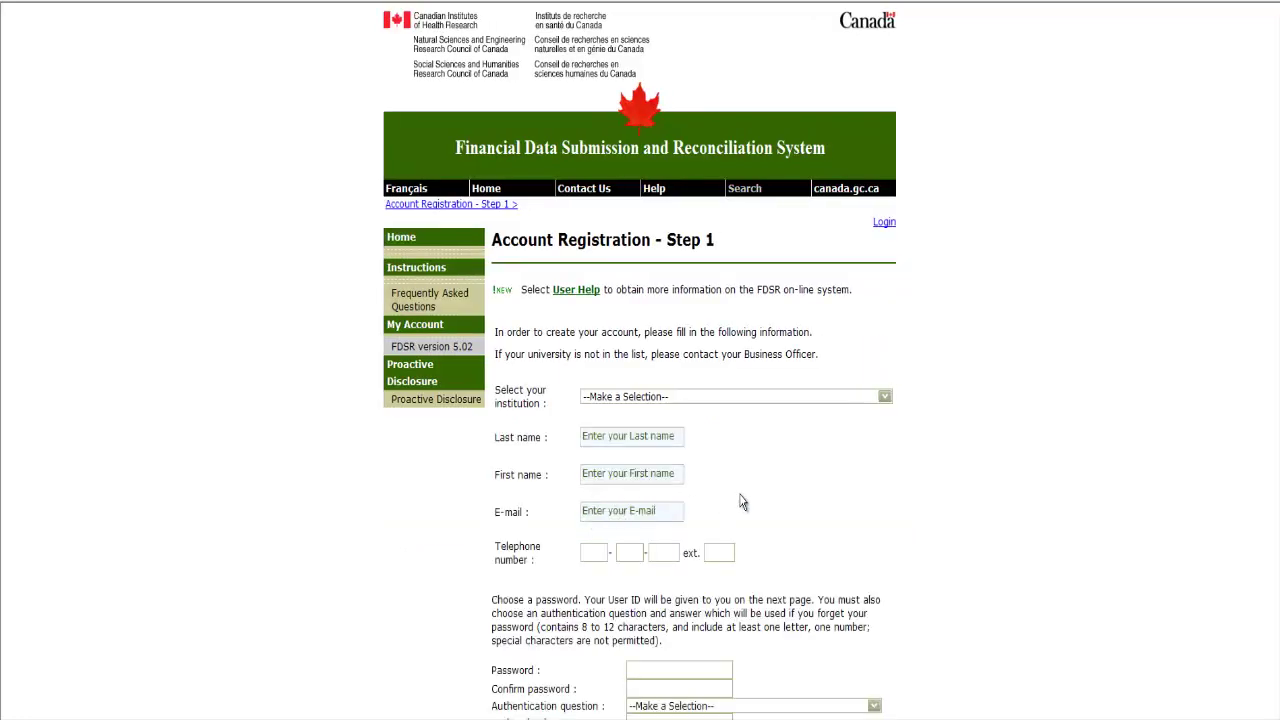
- Scroll down through the empty Account Registration - Step 1 form
{"action": "scroll", "coordinate": [778, 501], "scroll_direction": "down", "scroll_amount": 3}
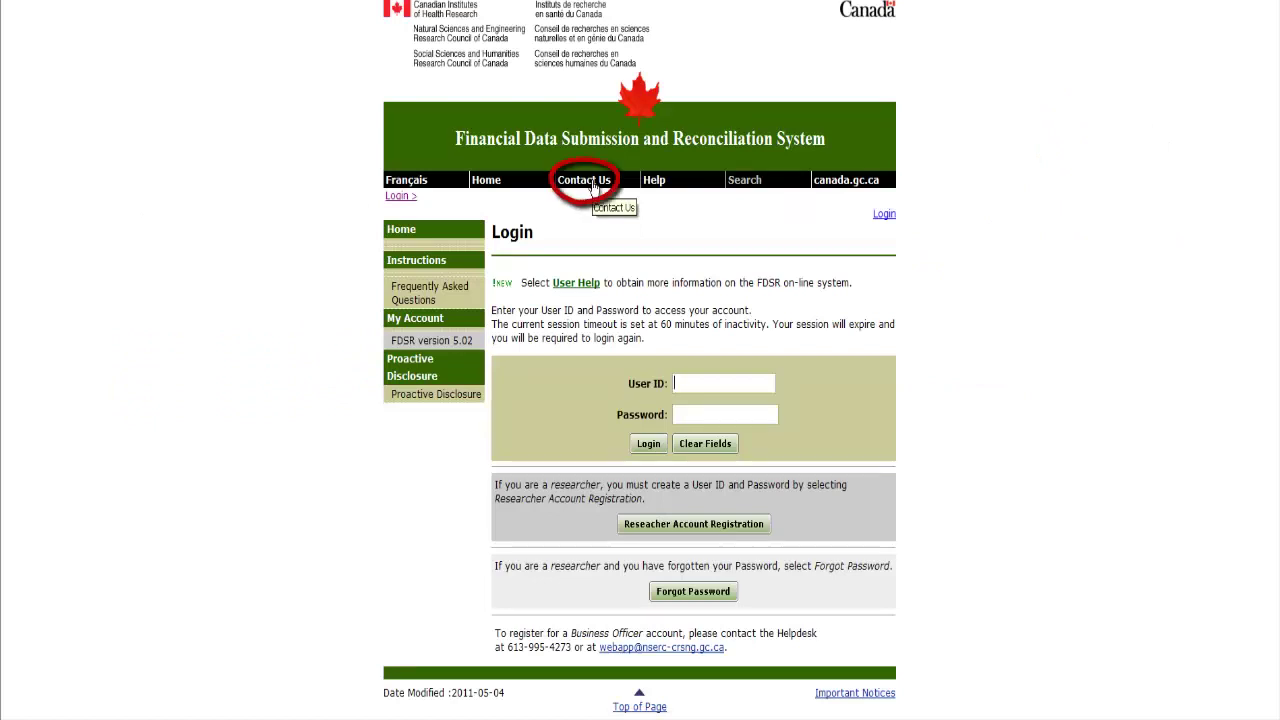
{"action": "left_click", "coordinate": [594, 185]}
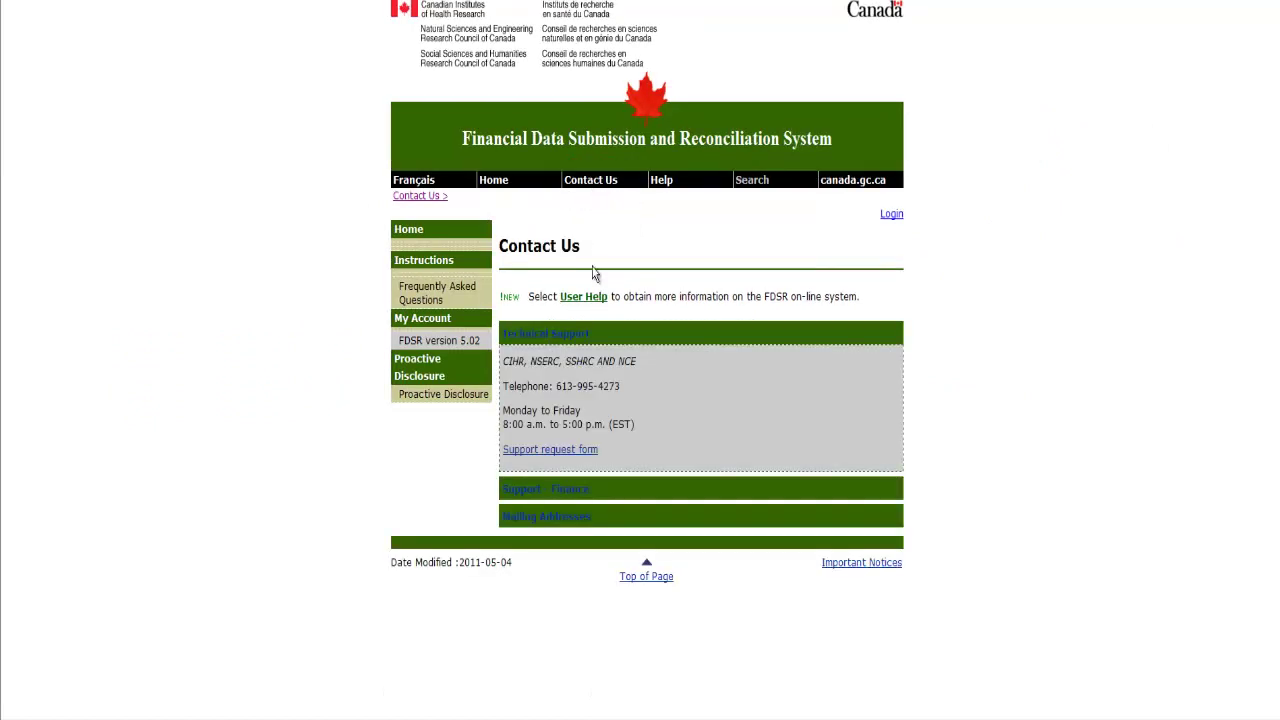
{"action": "left_click", "coordinate": [561, 451]}
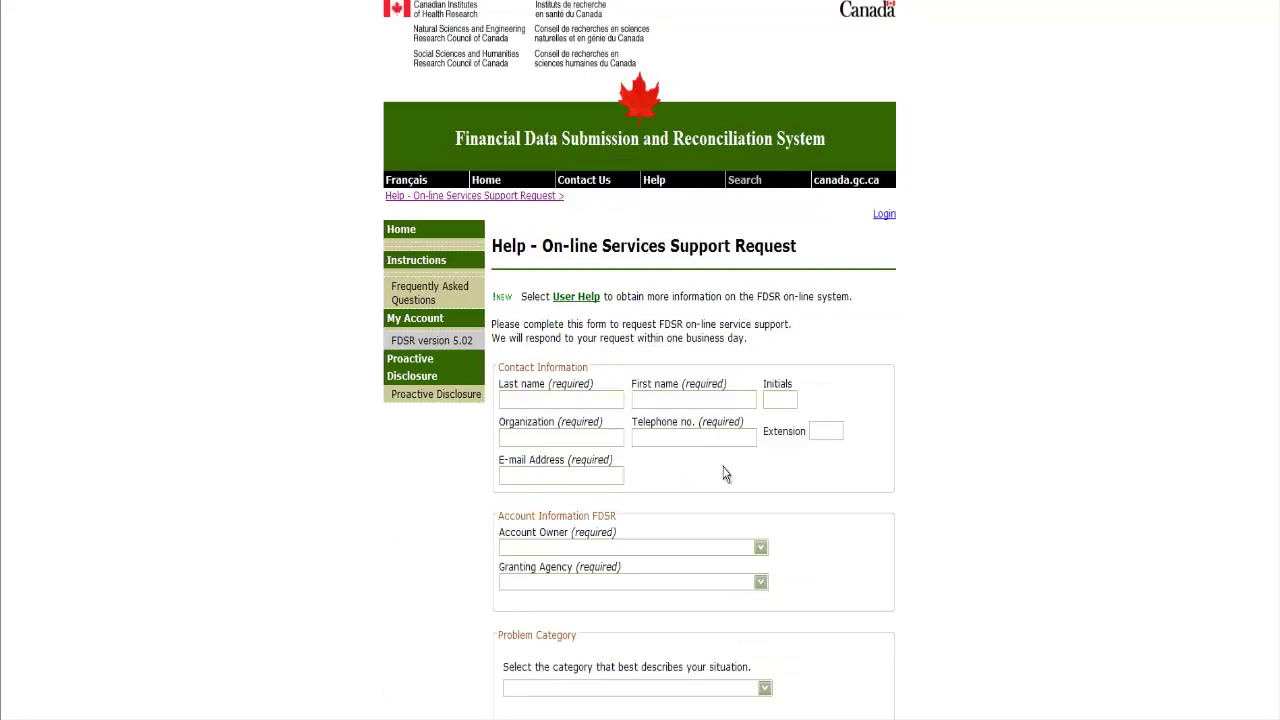
{"action": "scroll", "coordinate": [723, 471], "scroll_direction": "down", "scroll_amount": 5}
{"action": "scroll", "coordinate": [725, 474], "scroll_direction": "down", "scroll_amount": 3}
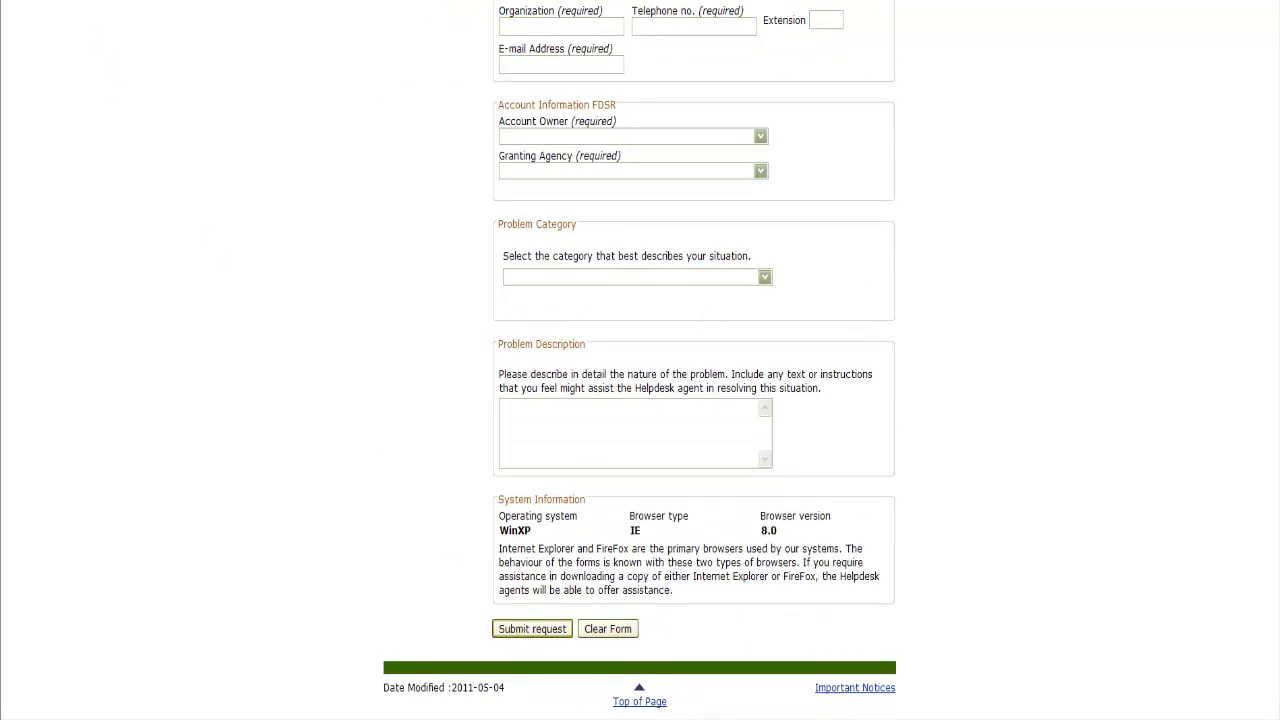
{"action": "key", "text": "alt+Left"}
{"action": "key", "text": "alt+Left"}
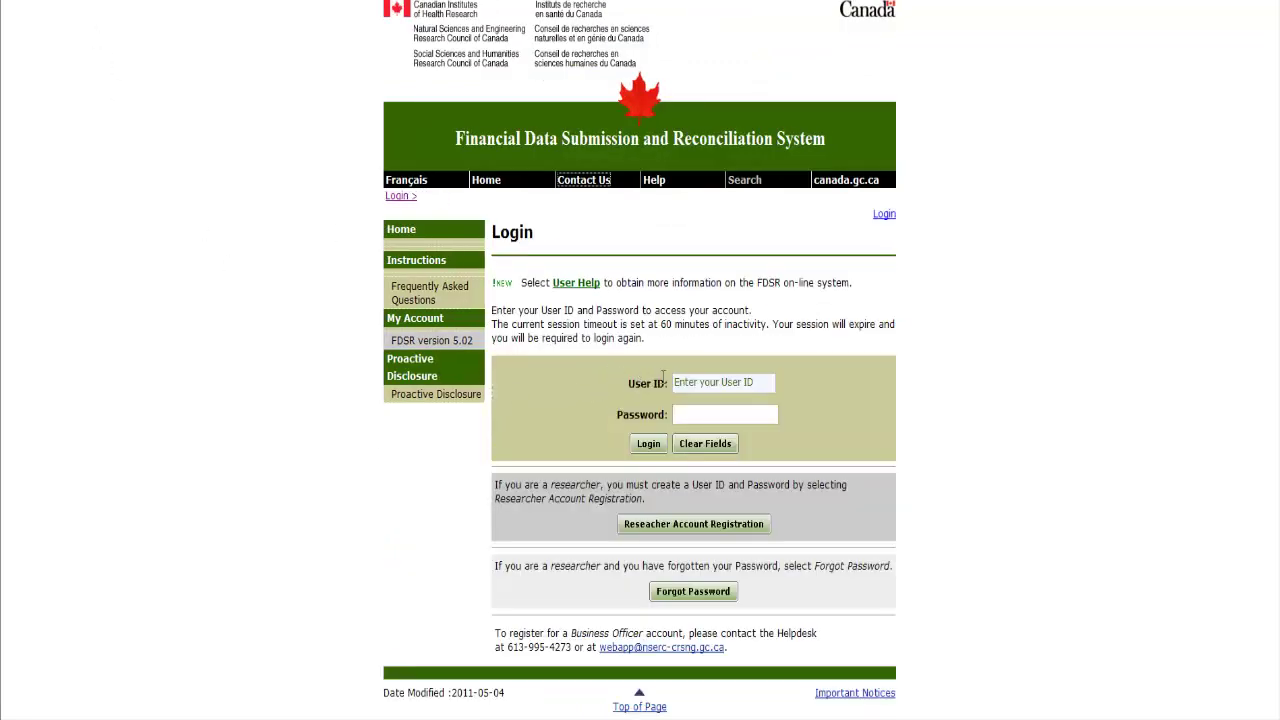
- Log in with the researcher's User ID and password
{"action": "type", "text": "userid"}
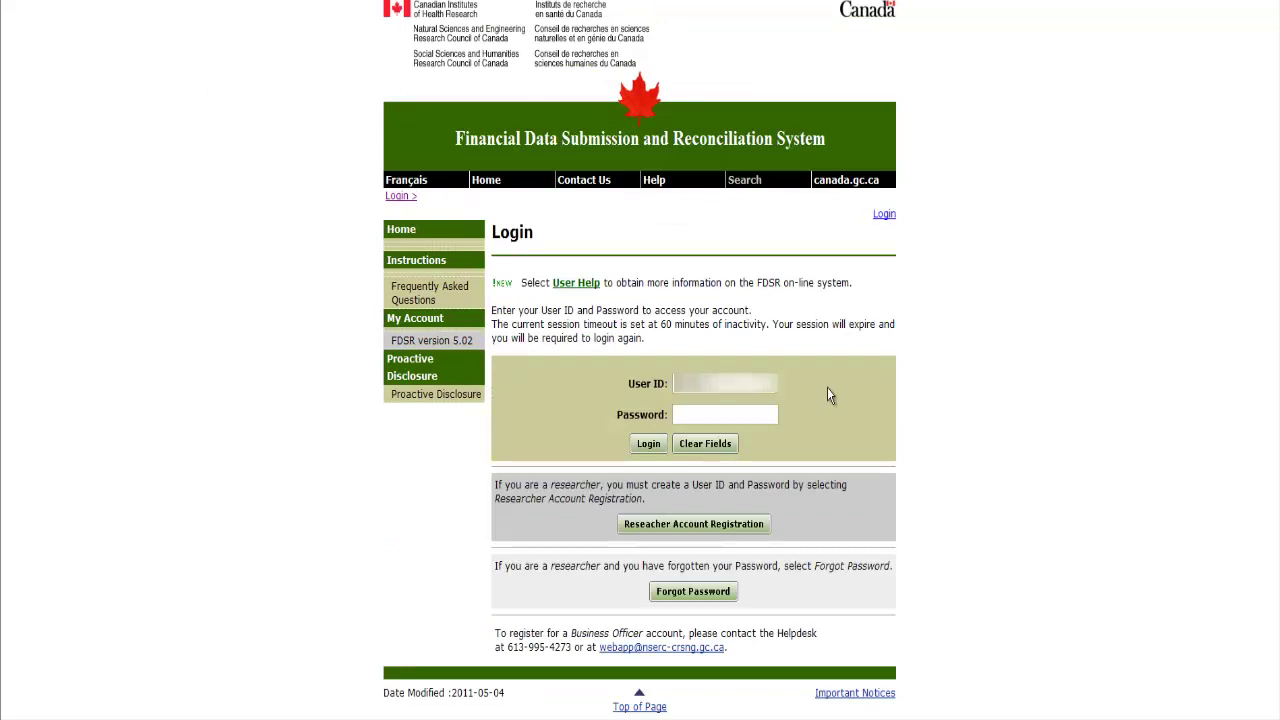
{"action": "key", "text": "Tab"}
{"action": "type", "text": "********"}
{"action": "left_click", "coordinate": [650, 444]}
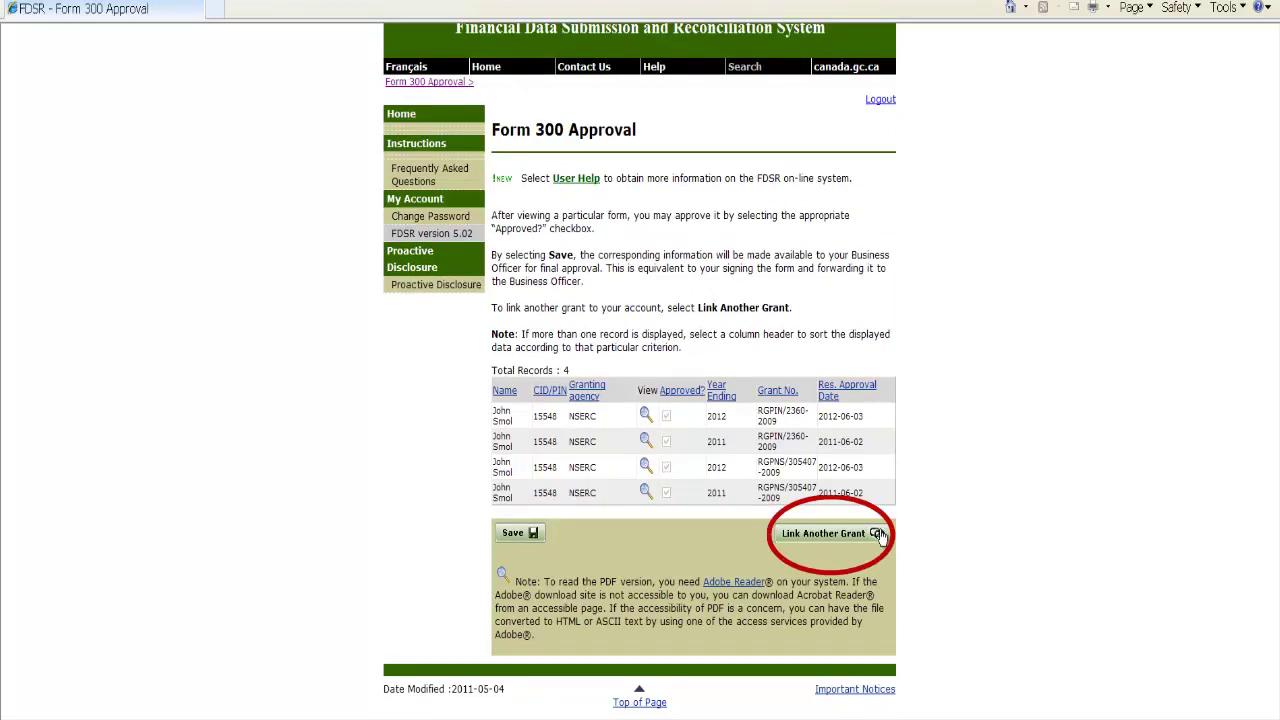
{"action": "left_click", "coordinate": [878, 534]}
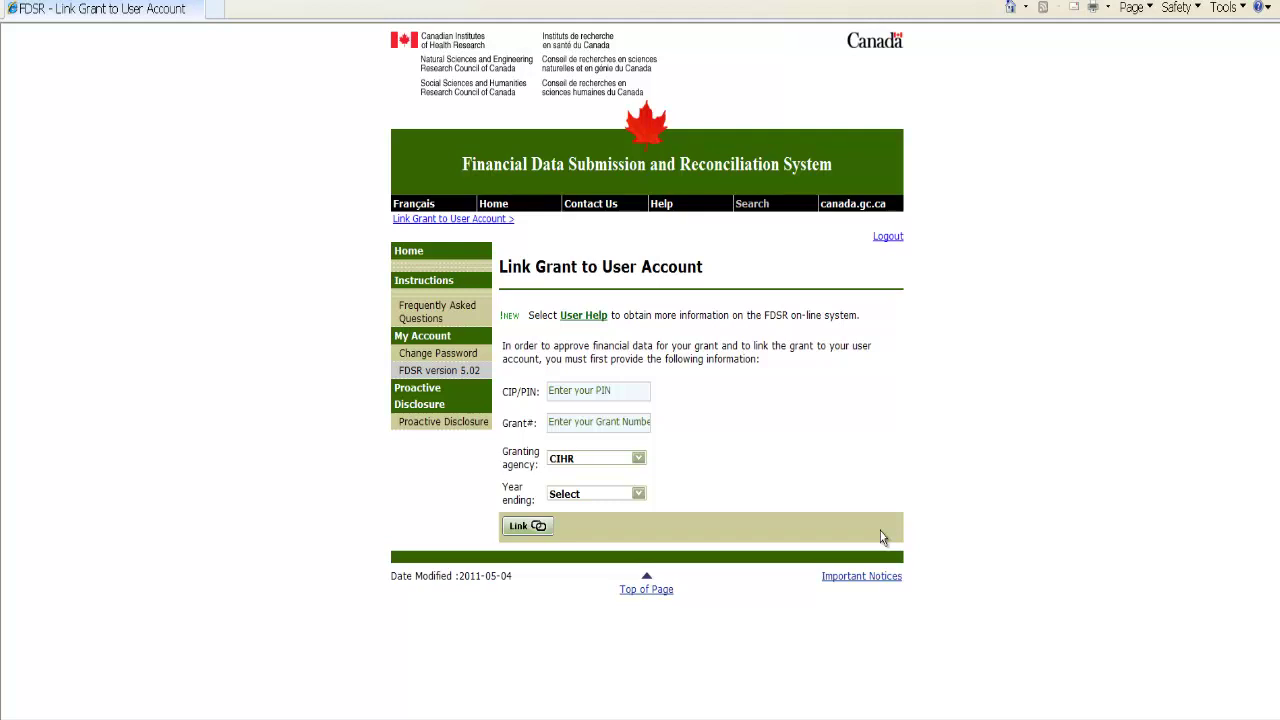
{"action": "left_click", "coordinate": [637, 391]}
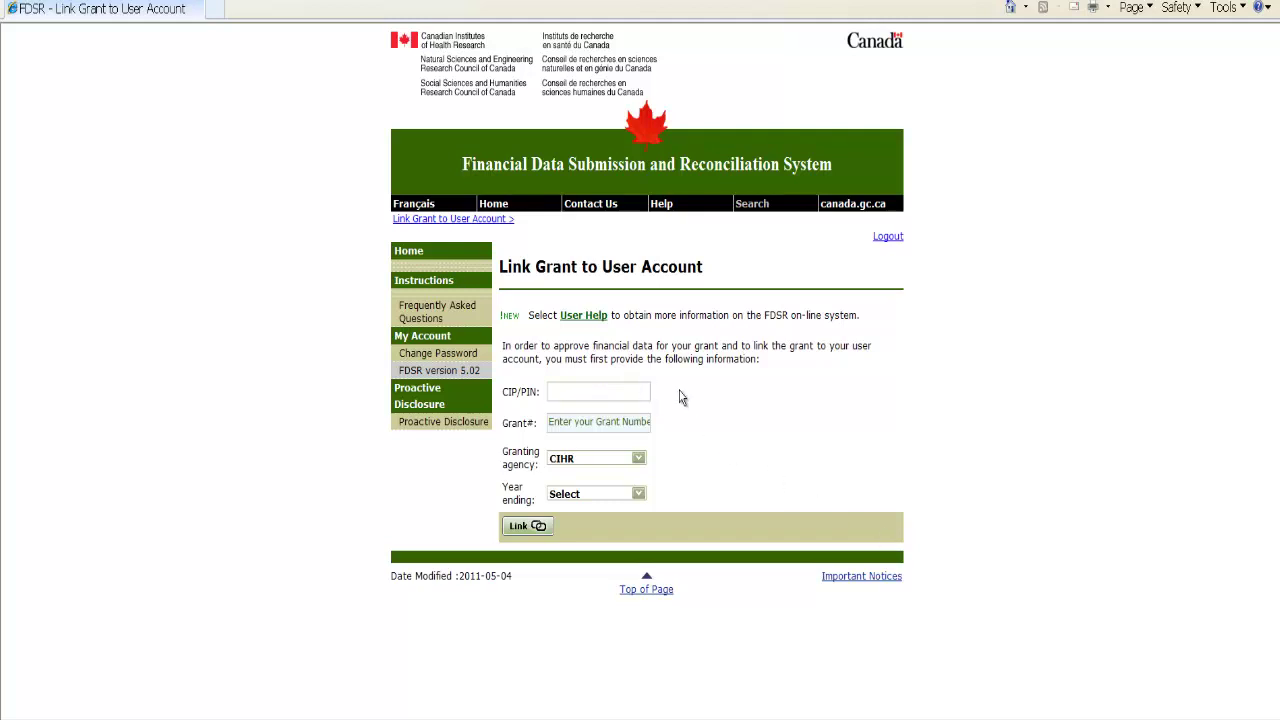
{"action": "key", "text": "Tab"}
- Choose NSERC as granting agency and 2013 as year ending, then link the grant
{"action": "left_click", "coordinate": [638, 458]}
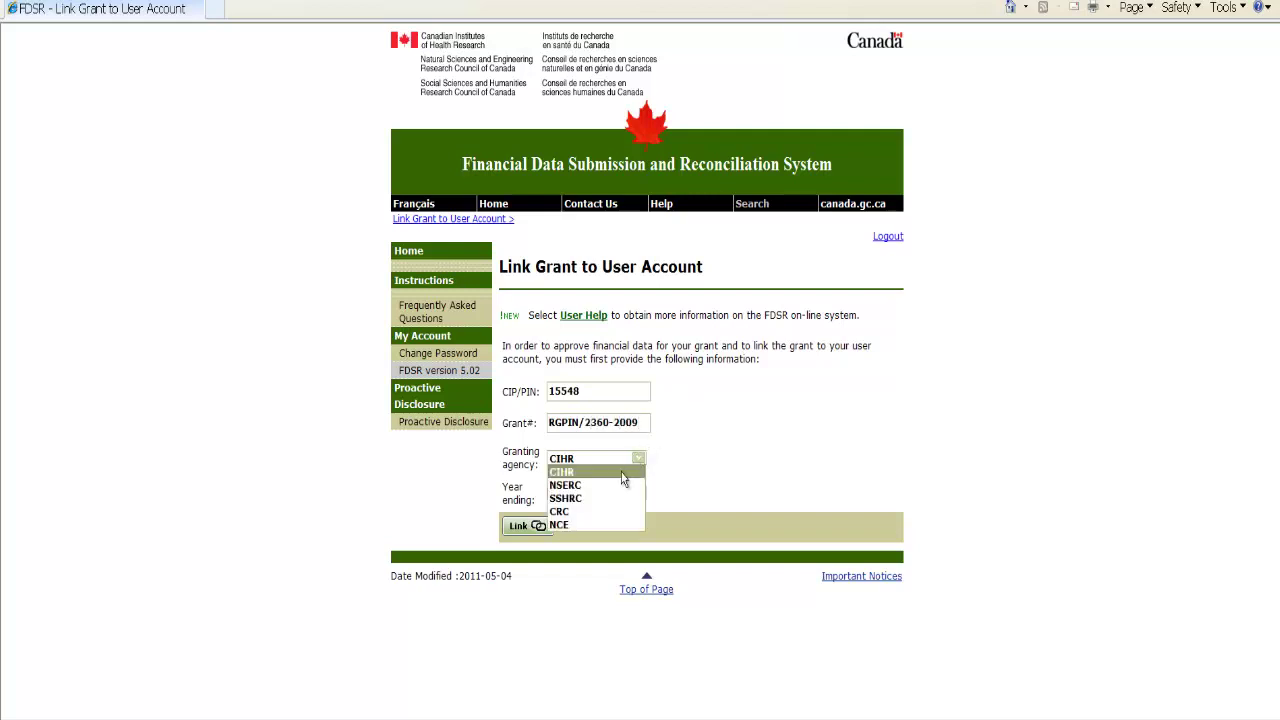
{"action": "left_click", "coordinate": [612, 485]}
{"action": "left_click", "coordinate": [640, 498]}
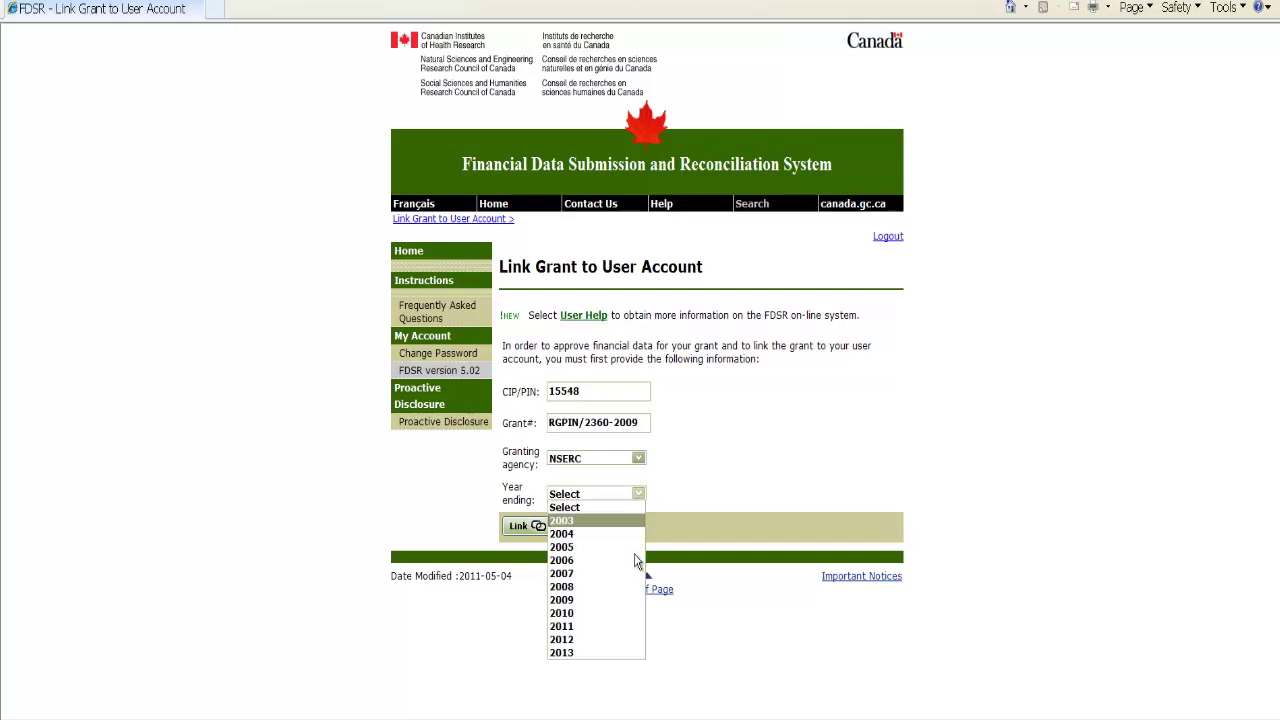
{"action": "left_click", "coordinate": [626, 650]}
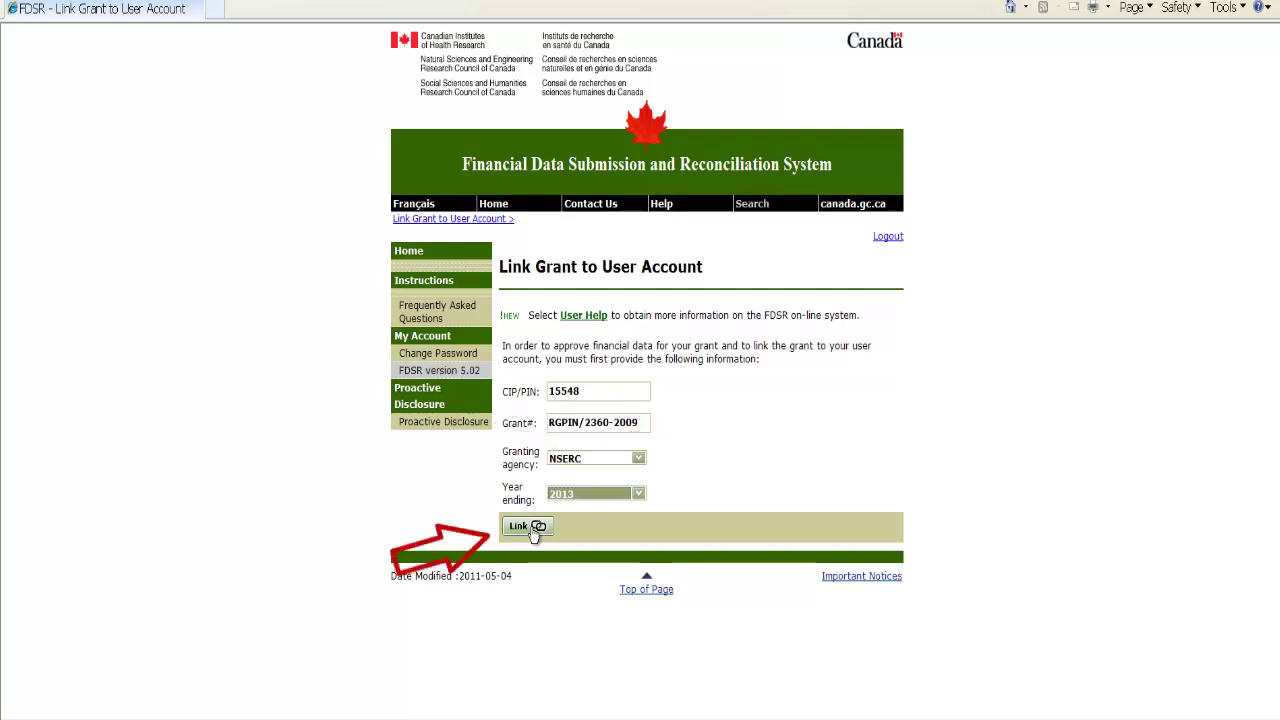
{"action": "left_click", "coordinate": [532, 533]}
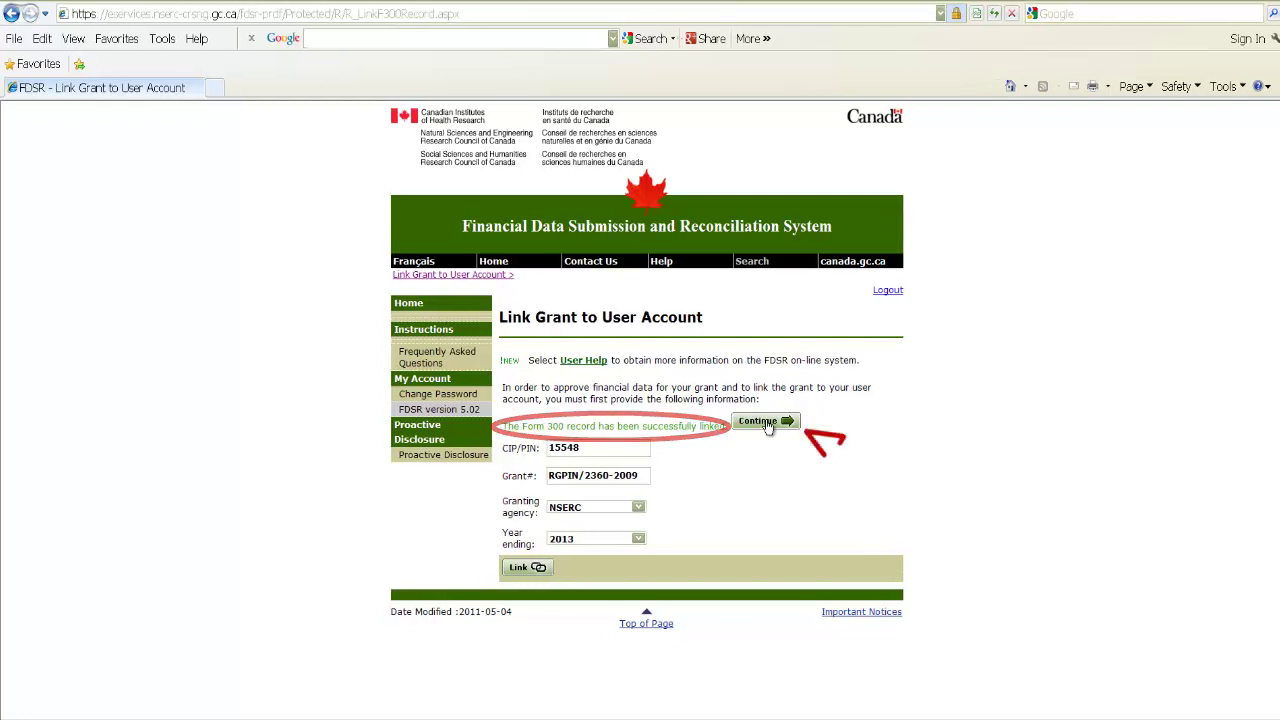
- Continue to the five-record Form 300 list and review the 2013 record's statement of account
{"action": "left_click", "coordinate": [768, 424]}
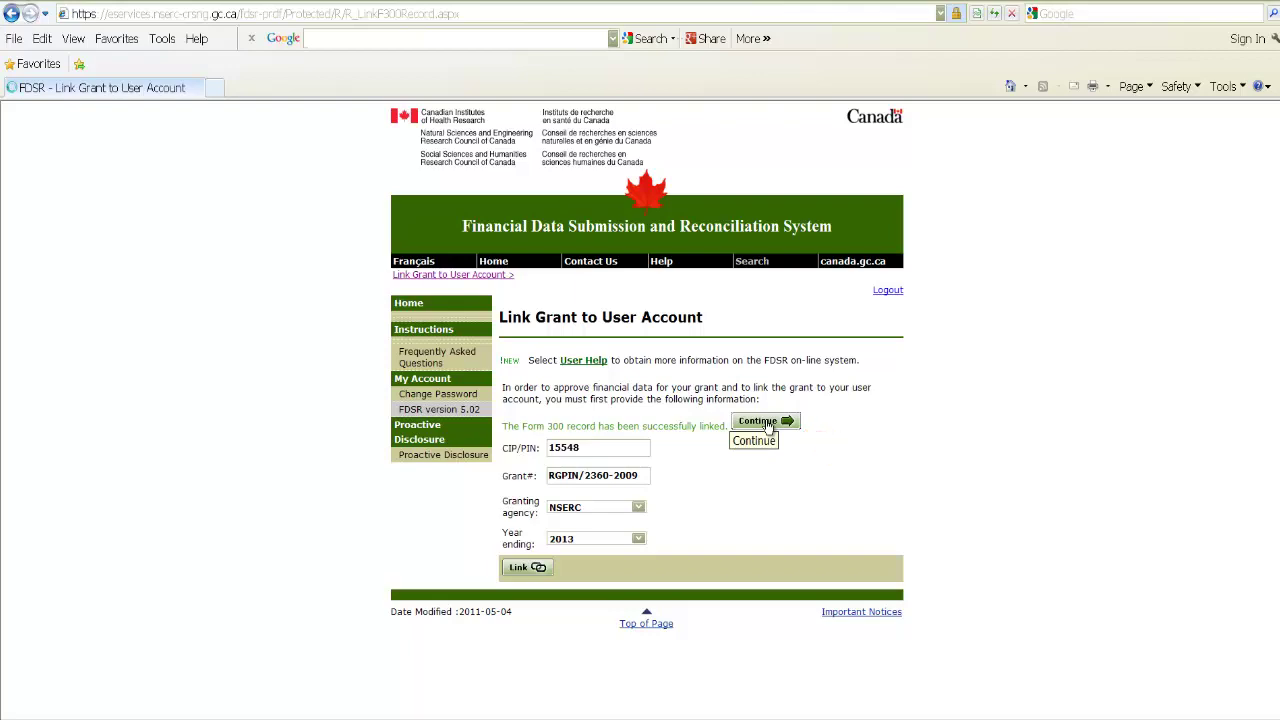
{"action": "scroll", "coordinate": [768, 428], "scroll_direction": "down", "scroll_amount": 3}
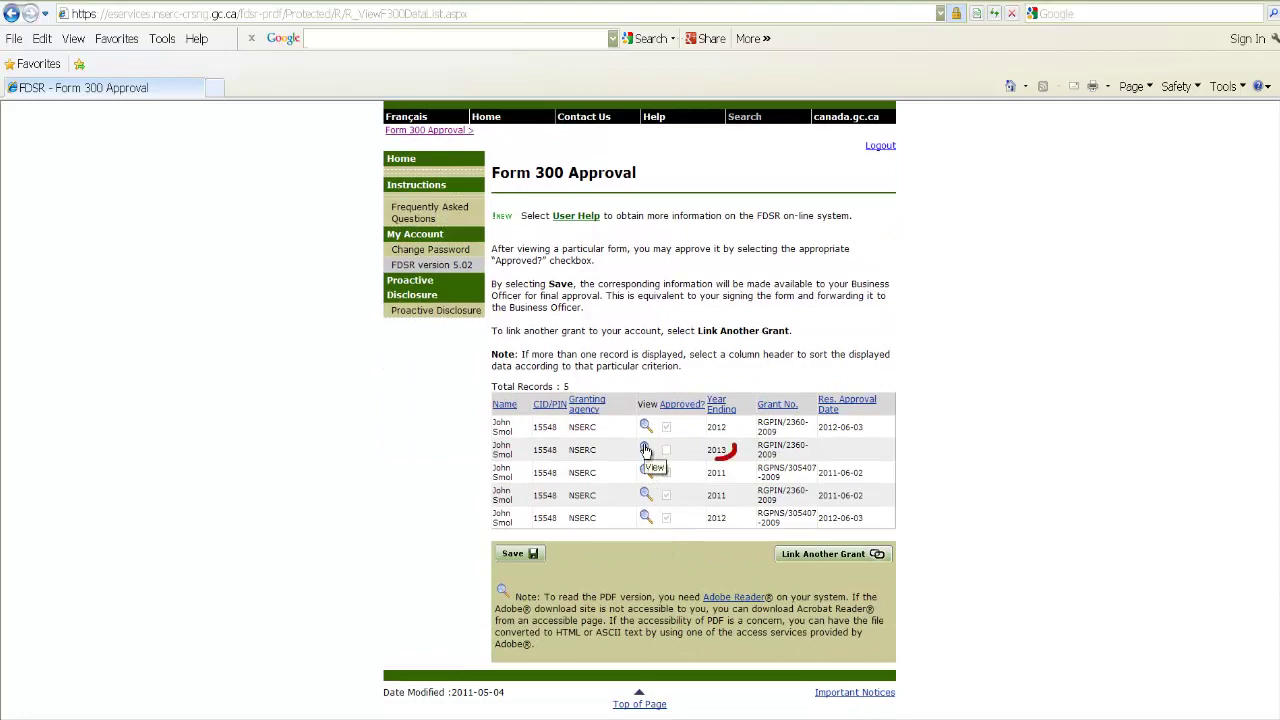
{"action": "left_click", "coordinate": [645, 450]}
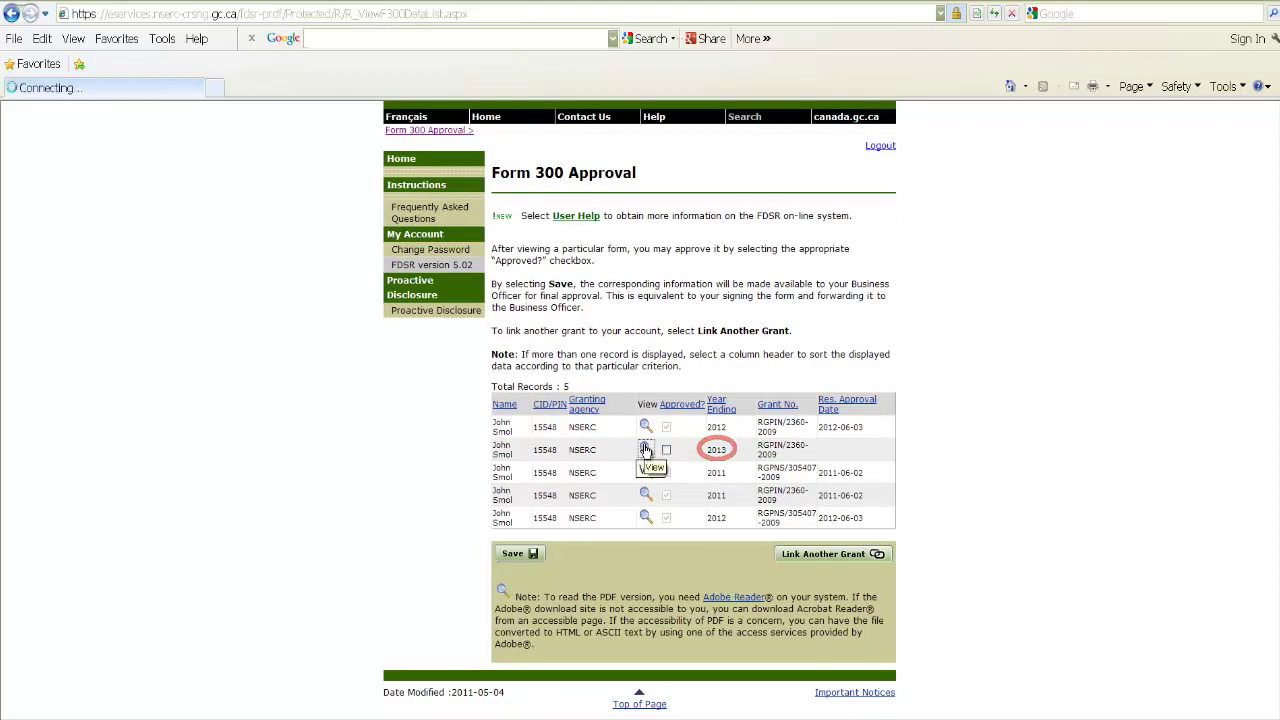
{"action": "scroll", "coordinate": [645, 443], "scroll_direction": "down", "scroll_amount": 6}
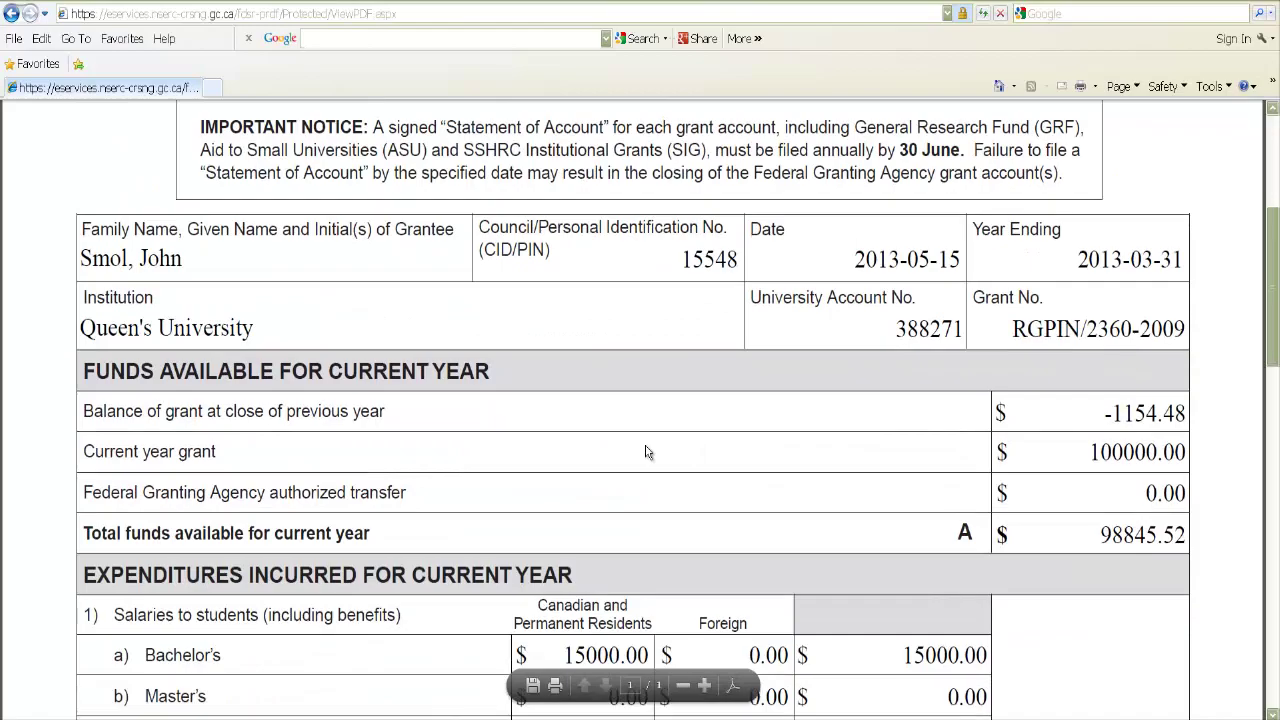
{"action": "scroll", "coordinate": [645, 443], "scroll_direction": "down", "scroll_amount": 5}
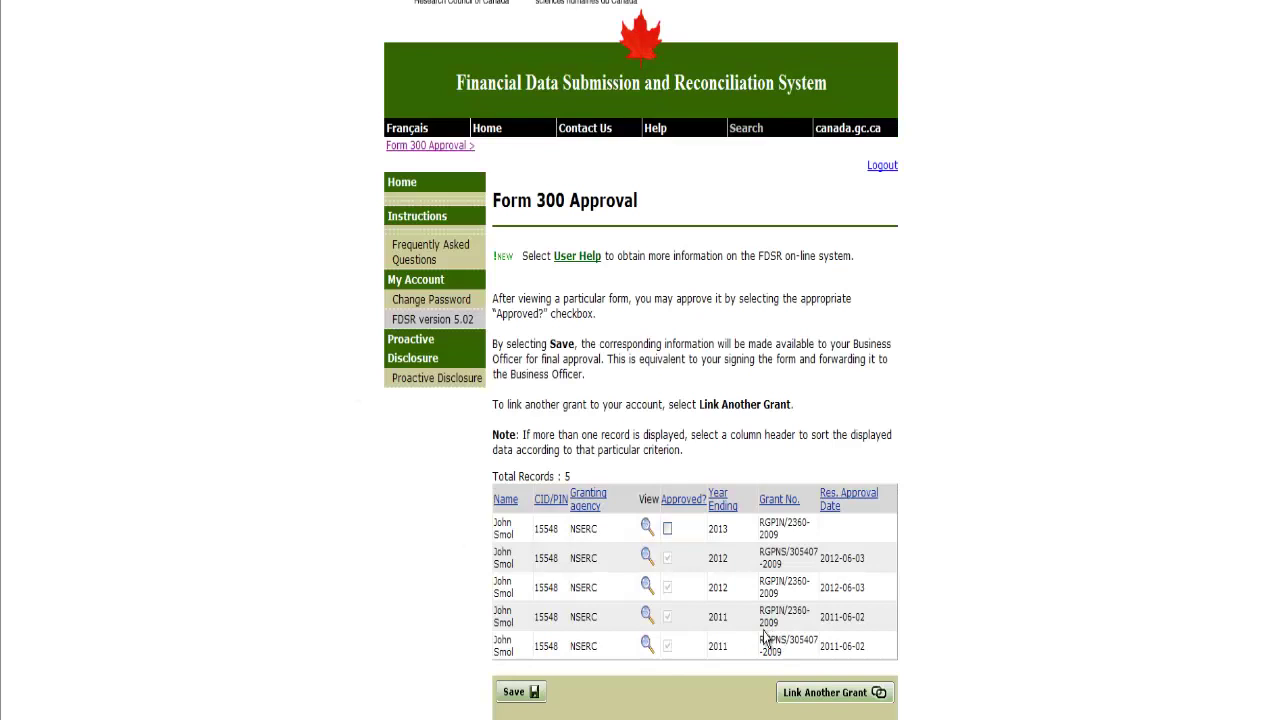
- Mark the 2013 record Approved, save it, and open a blank Link Grant form
{"action": "scroll", "coordinate": [765, 637], "scroll_direction": "down", "scroll_amount": 3}
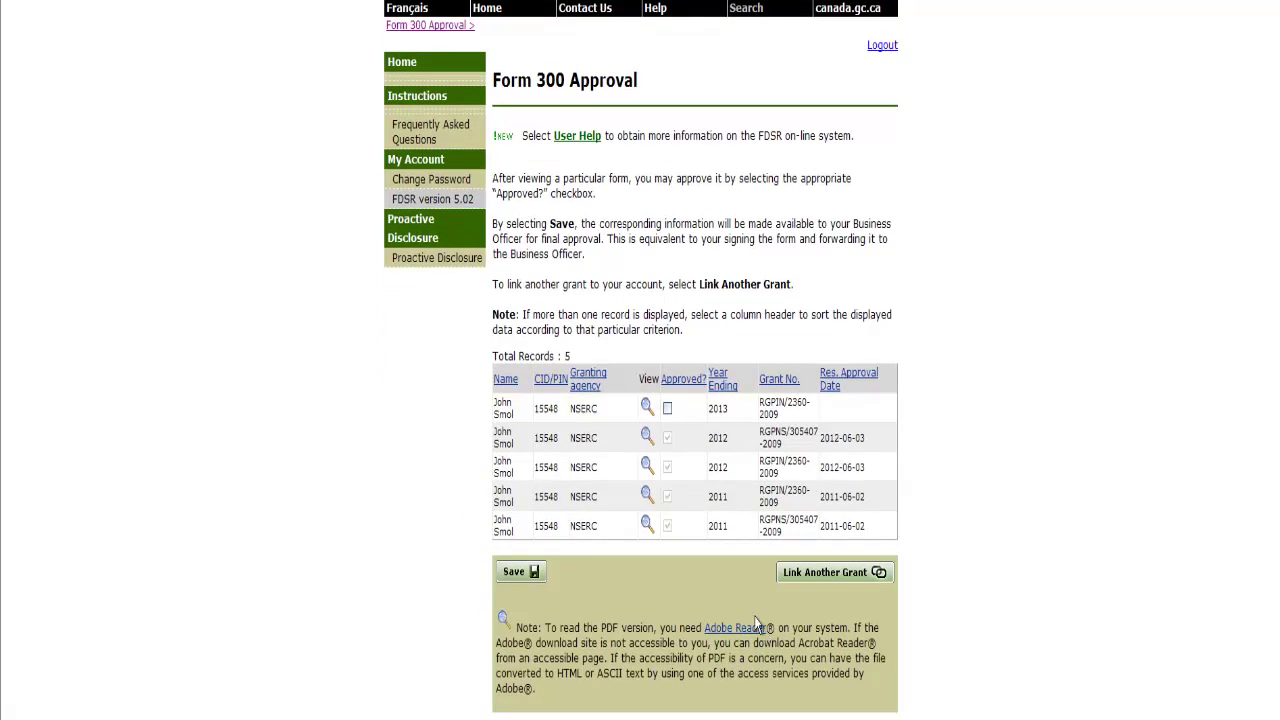
{"action": "left_click", "coordinate": [667, 409]}
{"action": "left_click", "coordinate": [535, 572]}
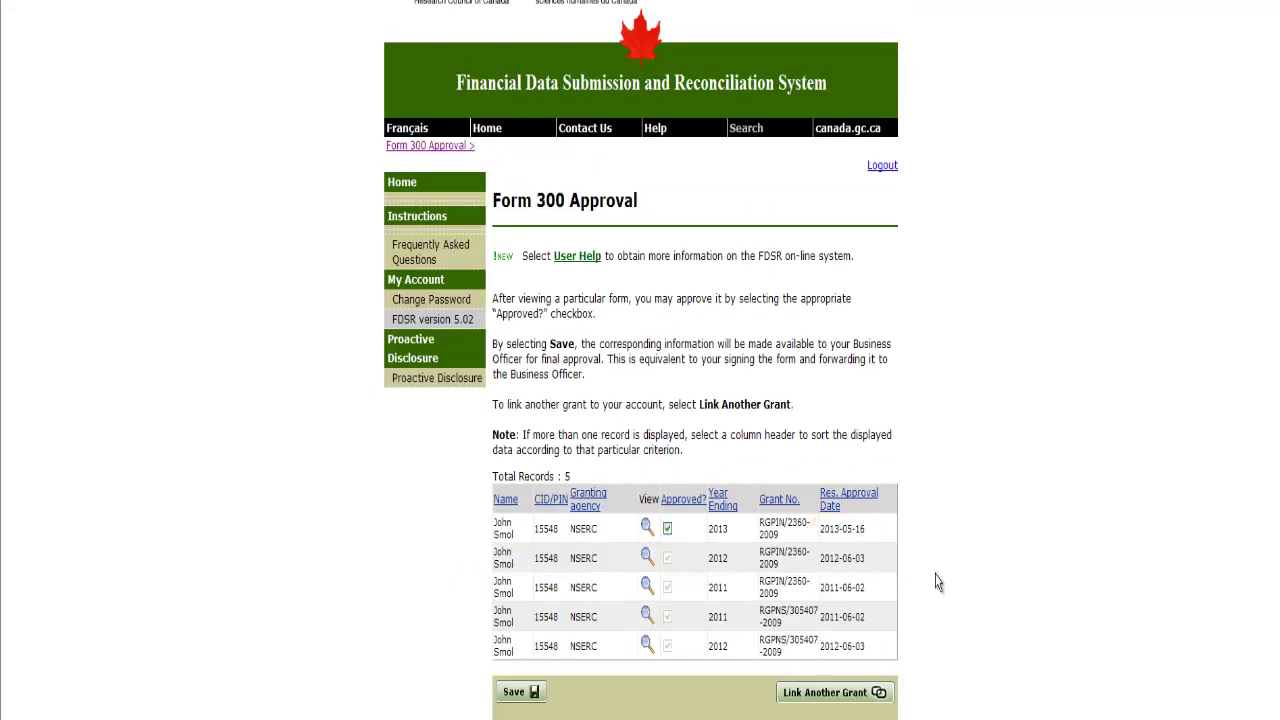
{"action": "scroll", "coordinate": [938, 583], "scroll_direction": "down", "scroll_amount": 2}
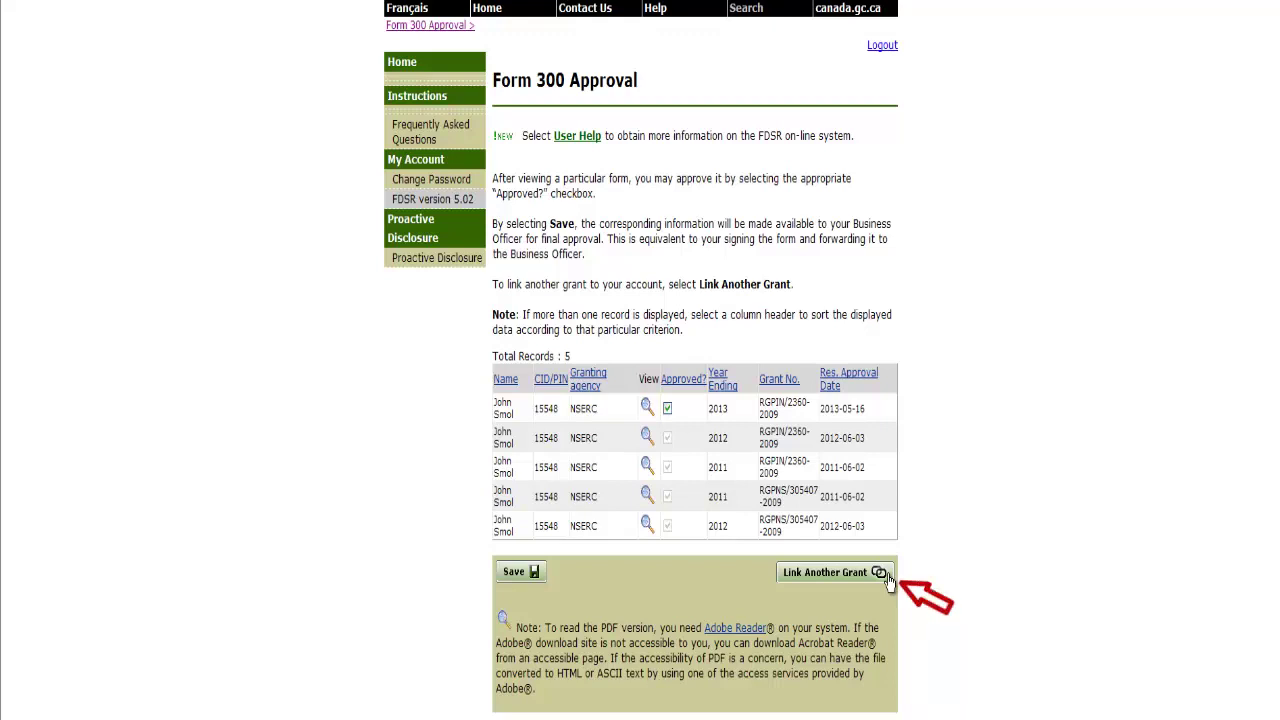
{"action": "left_click", "coordinate": [884, 576]}
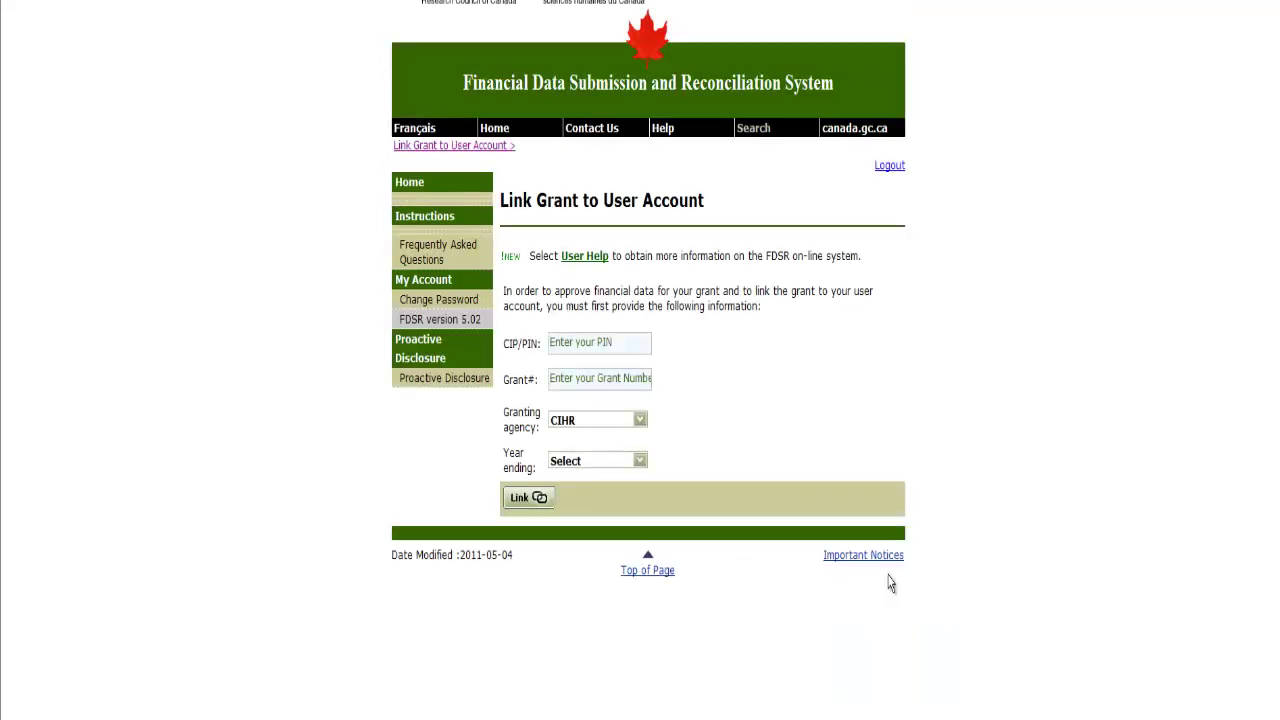